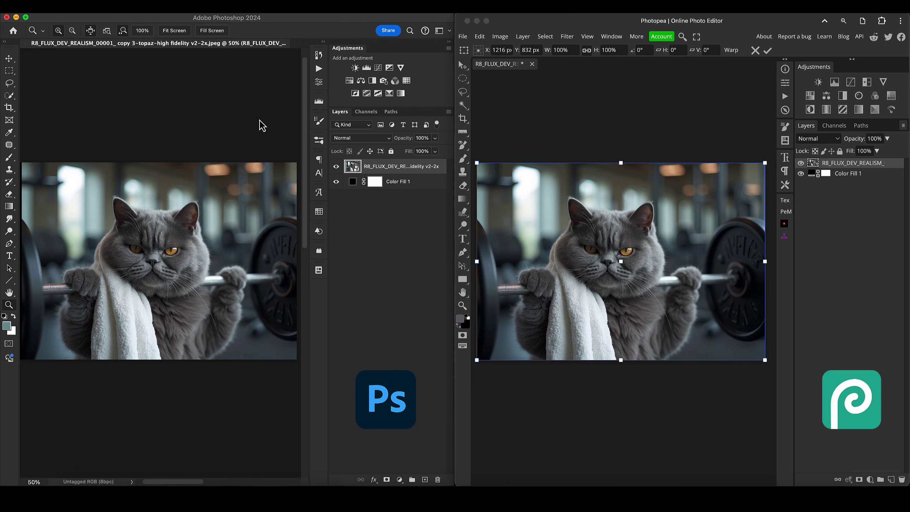
{"action": "left_click", "coordinate": [328, 24]}
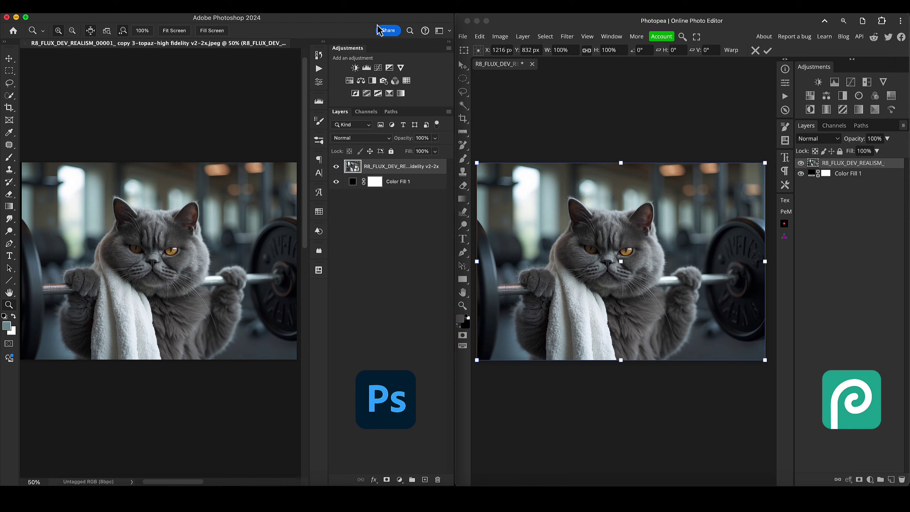
{"action": "left_click", "coordinate": [606, 26]}
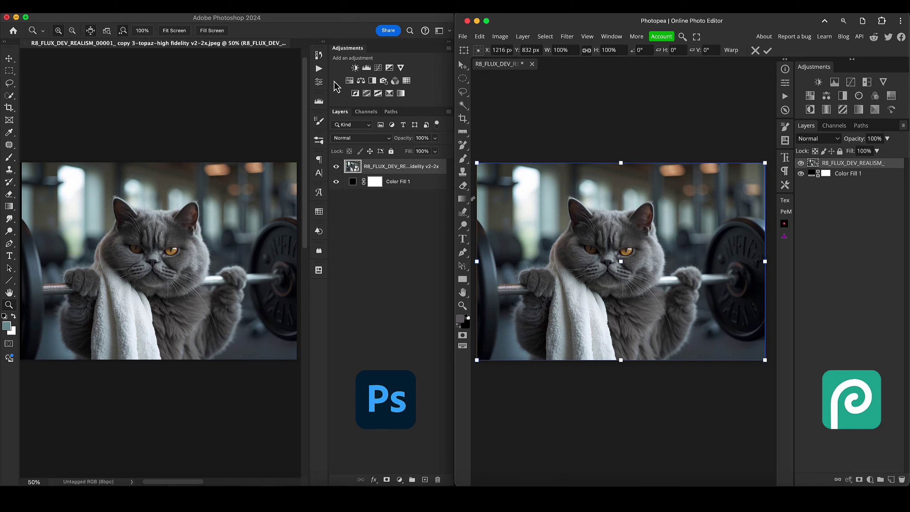
{"action": "left_click", "coordinate": [323, 22]}
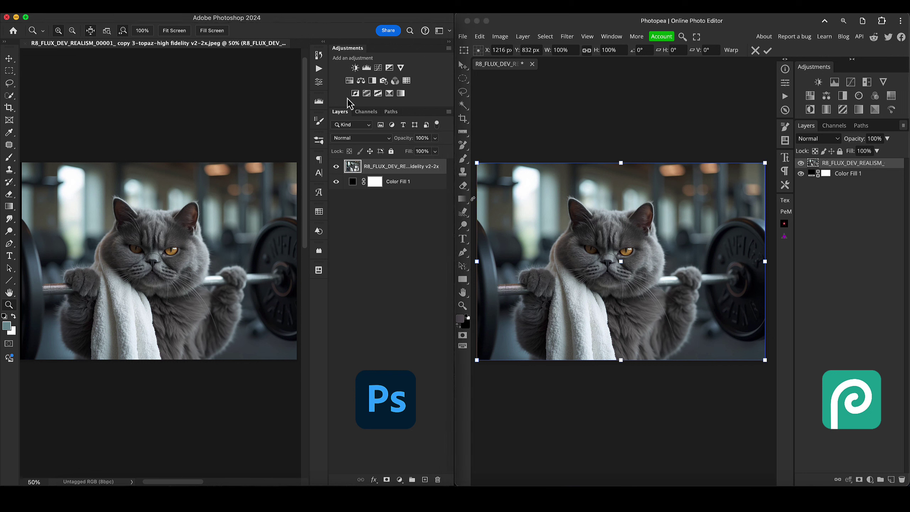
{"action": "left_click", "coordinate": [590, 23]}
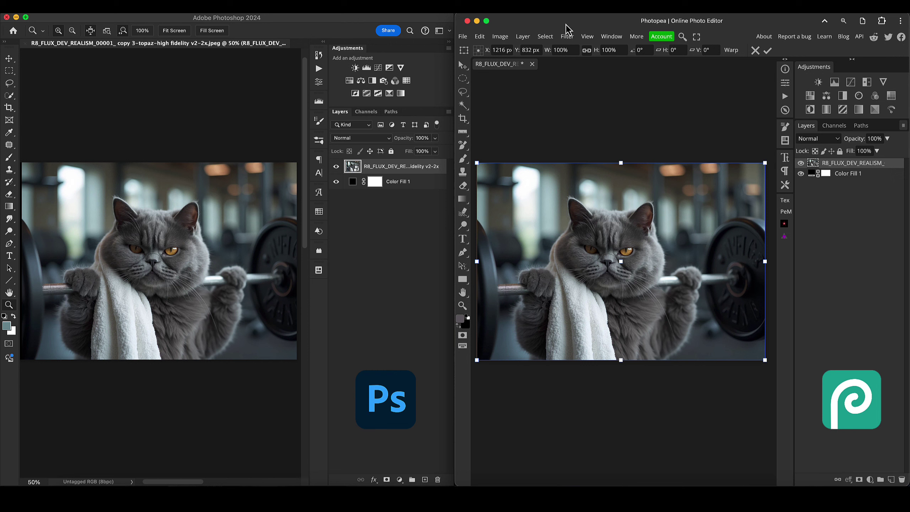
{"action": "left_click", "coordinate": [318, 22]}
{"action": "left_click", "coordinate": [514, 25]}
{"action": "left_click", "coordinate": [274, 20]}
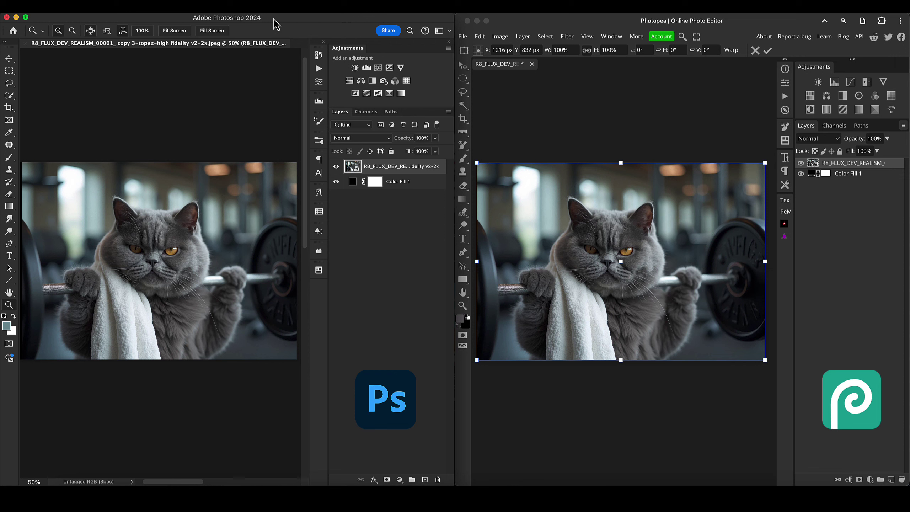
{"action": "left_click", "coordinate": [543, 24]}
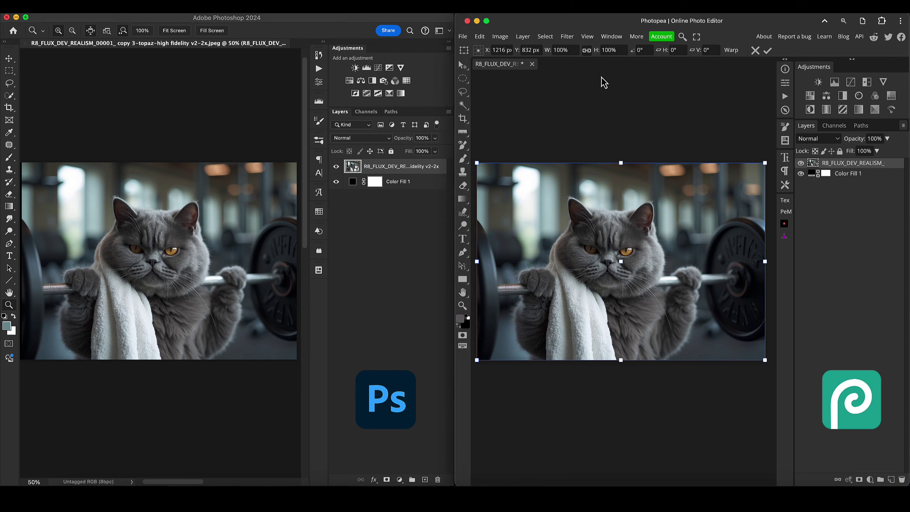
{"action": "left_click", "coordinate": [659, 39]}
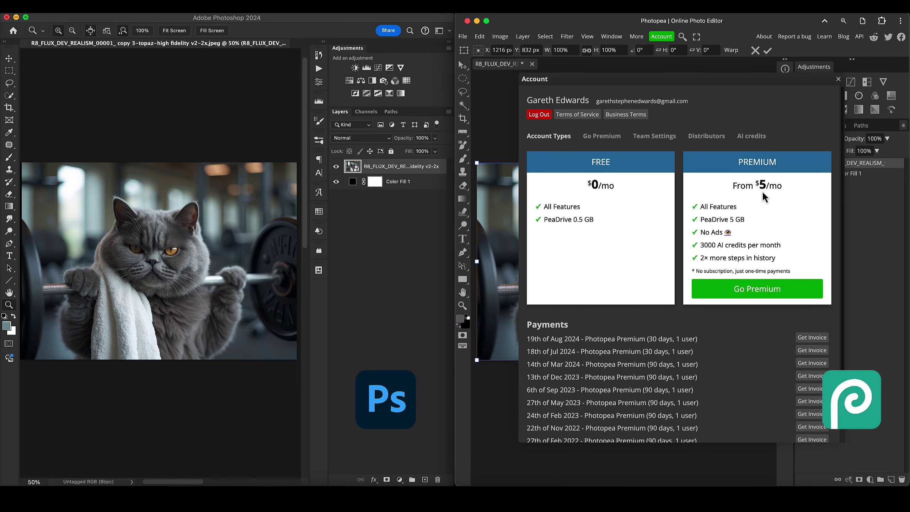
{"action": "mouse_move", "coordinate": [765, 191]}
{"action": "left_click", "coordinate": [838, 80]}
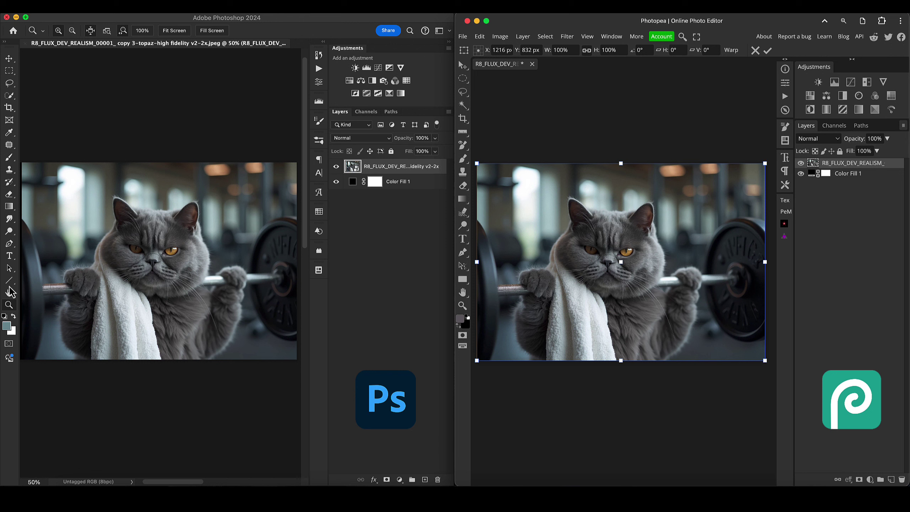
- Select the Crop tool in both Photopea and Photoshop, then return Photoshop to the Move tool
{"action": "left_click", "coordinate": [462, 121]}
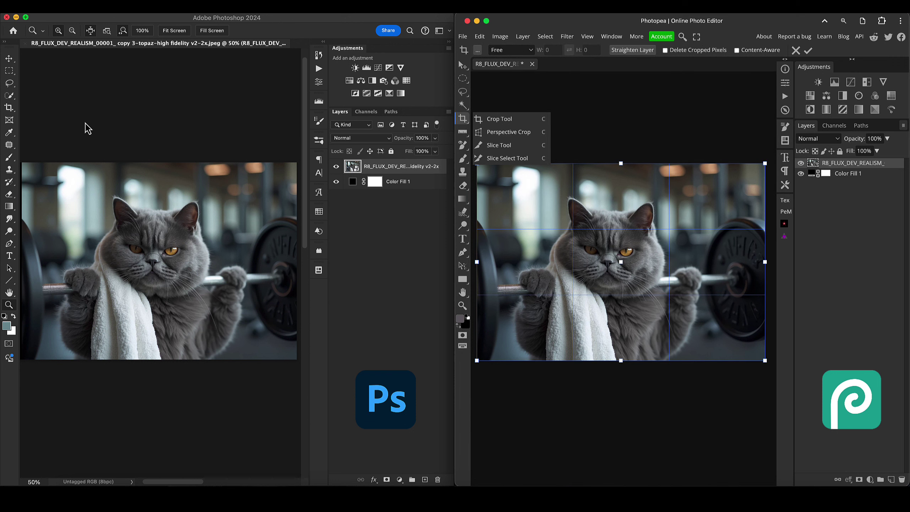
{"action": "left_click", "coordinate": [9, 112]}
{"action": "left_click", "coordinate": [9, 109]}
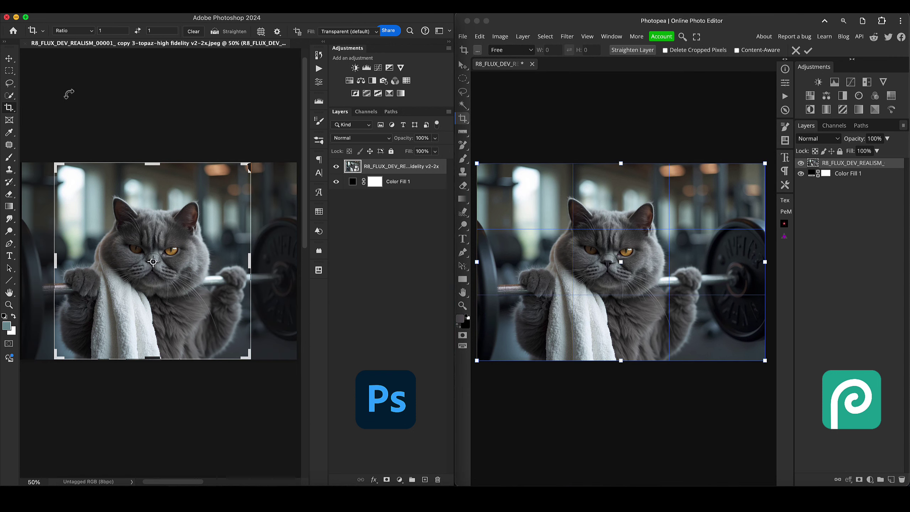
{"action": "left_click", "coordinate": [13, 59]}
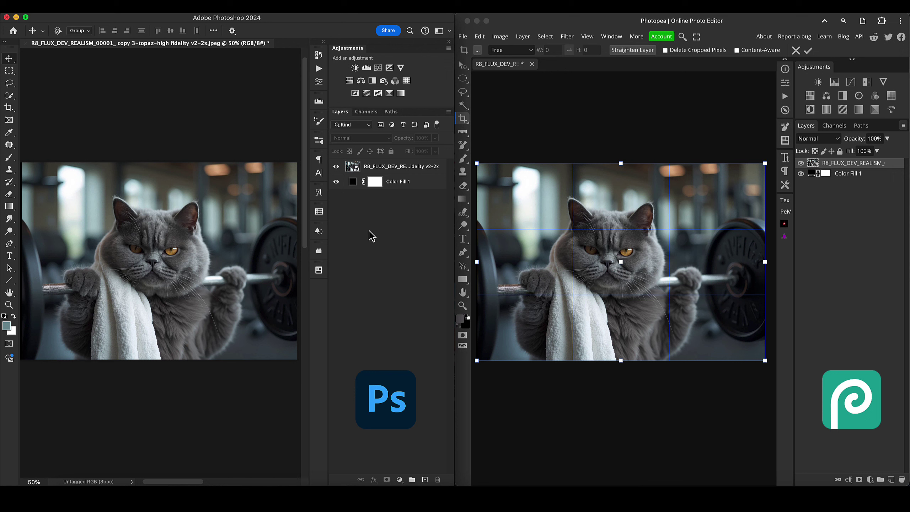
- Select the cat photo layer and zoom in with Cmd+= in both editors, with Photopea on Move
{"action": "left_click", "coordinate": [31, 251]}
{"action": "left_click", "coordinate": [24, 161]}
{"action": "left_click", "coordinate": [211, 276]}
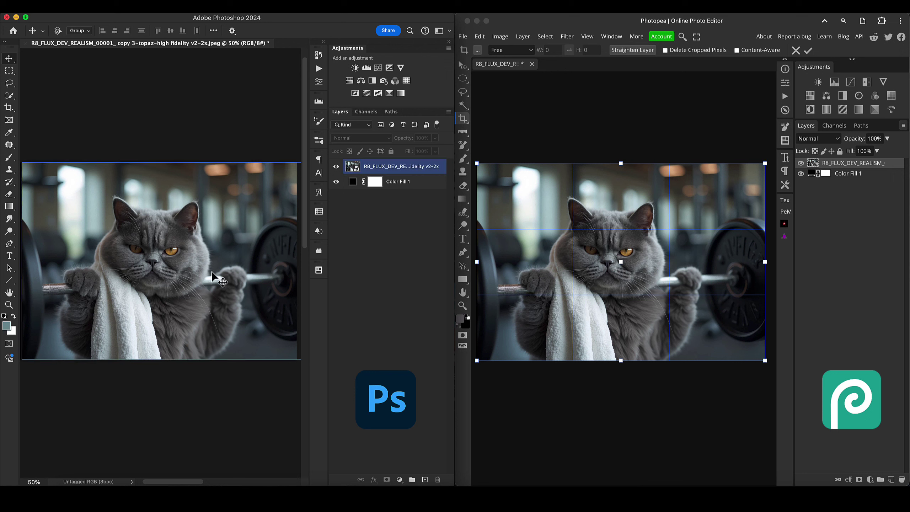
{"action": "key", "text": "super+equal"}
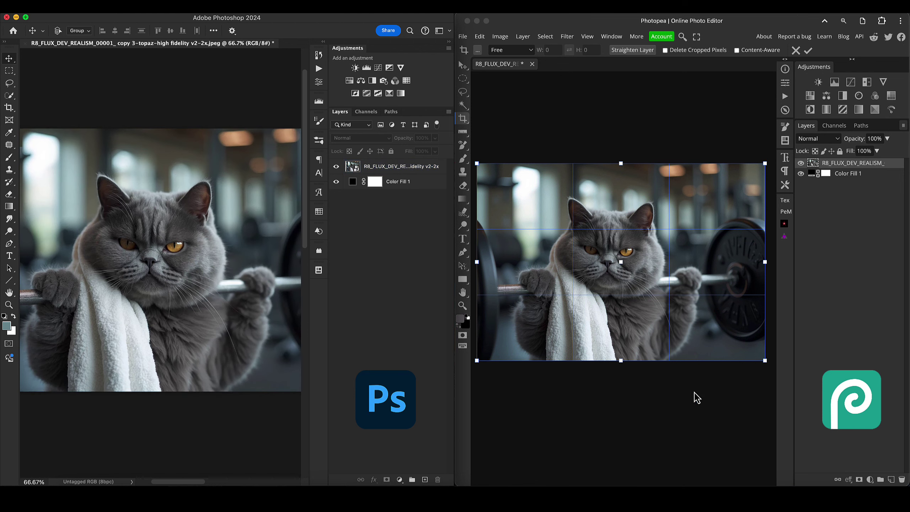
{"action": "left_click", "coordinate": [654, 399]}
{"action": "key", "text": "super+equal"}
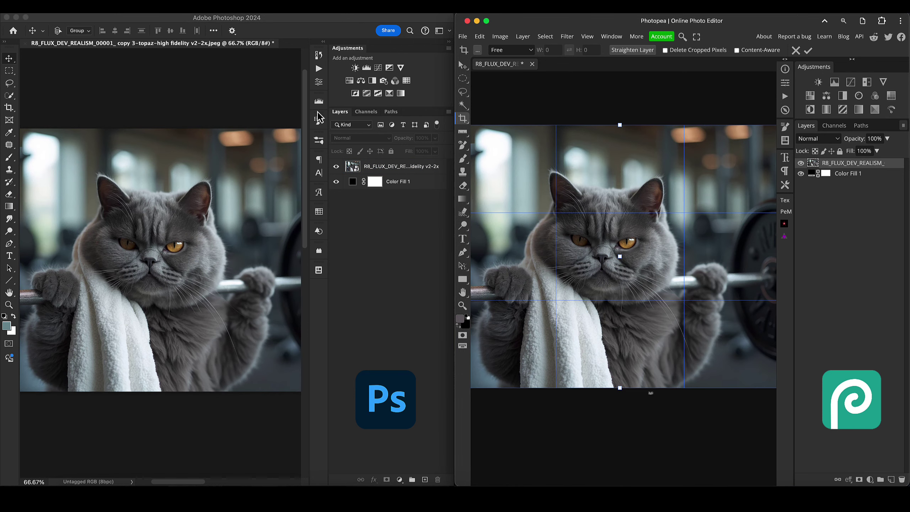
{"action": "key", "text": "v"}
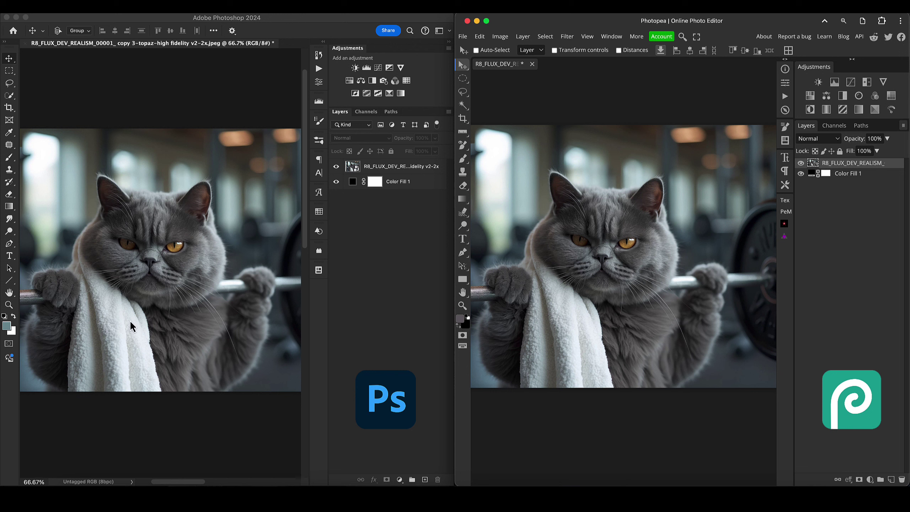
- Press X in Photopea to make black the foreground colour, then return to Photoshop
{"action": "key", "text": "x"}
{"action": "left_click", "coordinate": [386, 278]}
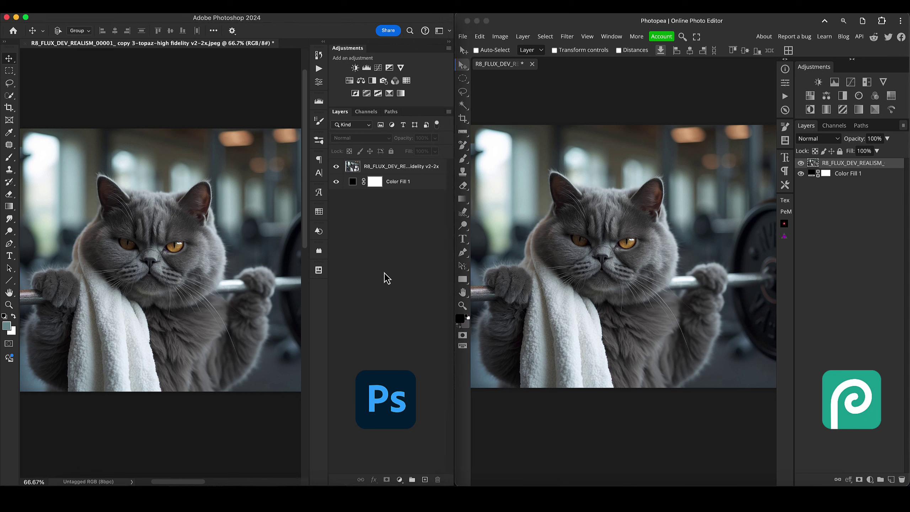
{"action": "left_click", "coordinate": [96, 15]}
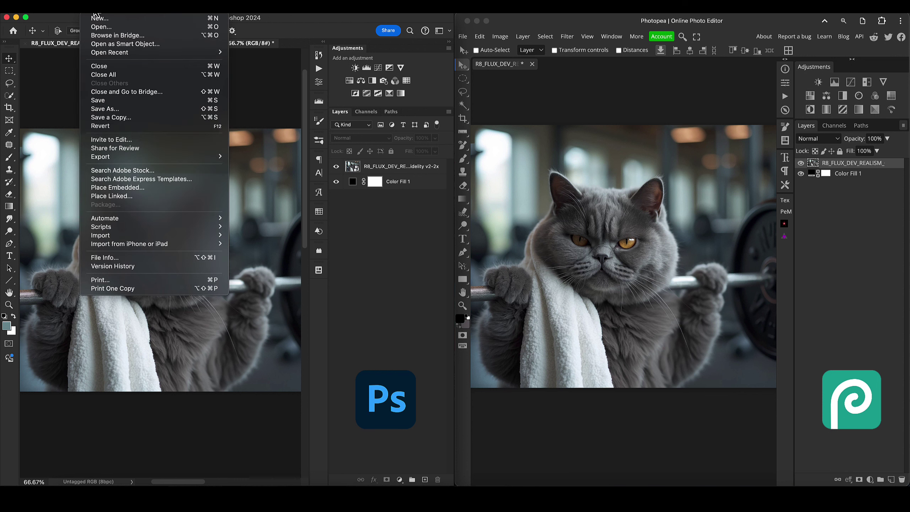
{"action": "mouse_move", "coordinate": [112, 15]}
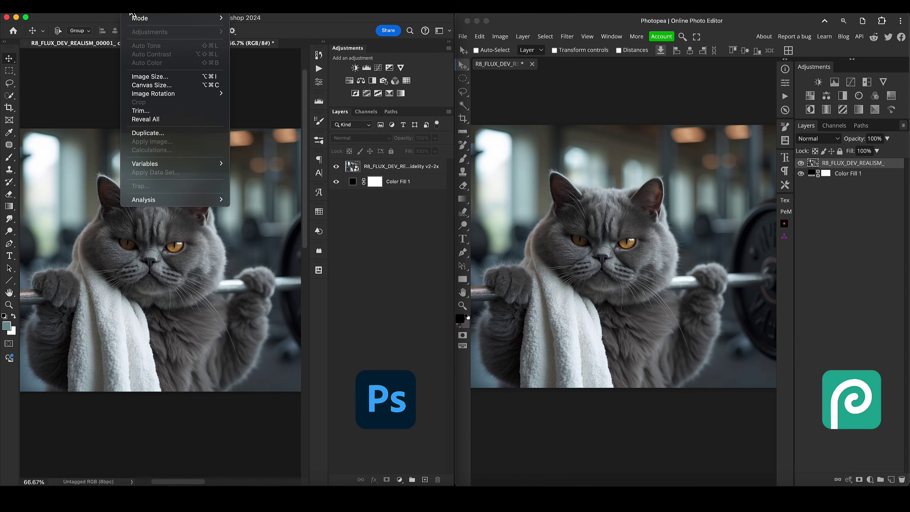
{"action": "mouse_move", "coordinate": [222, 15]}
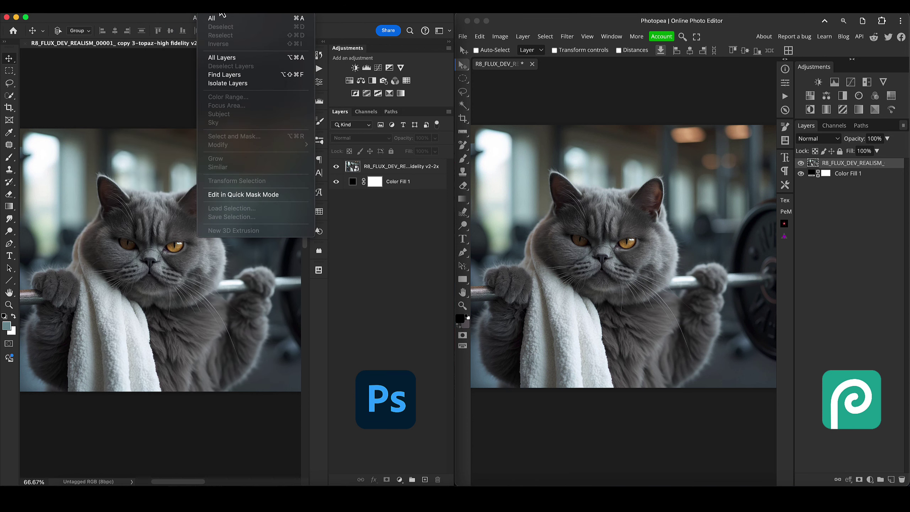
{"action": "mouse_move", "coordinate": [251, 15]}
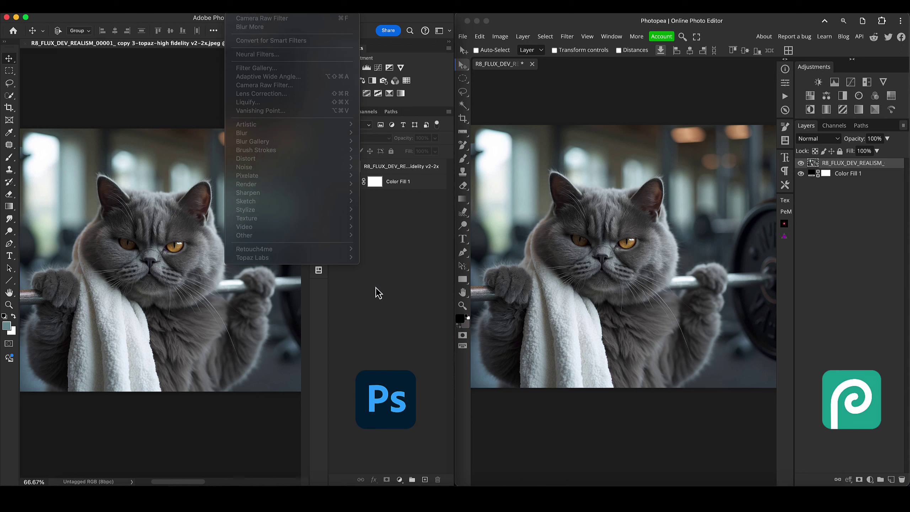
{"action": "left_click", "coordinate": [427, 267]}
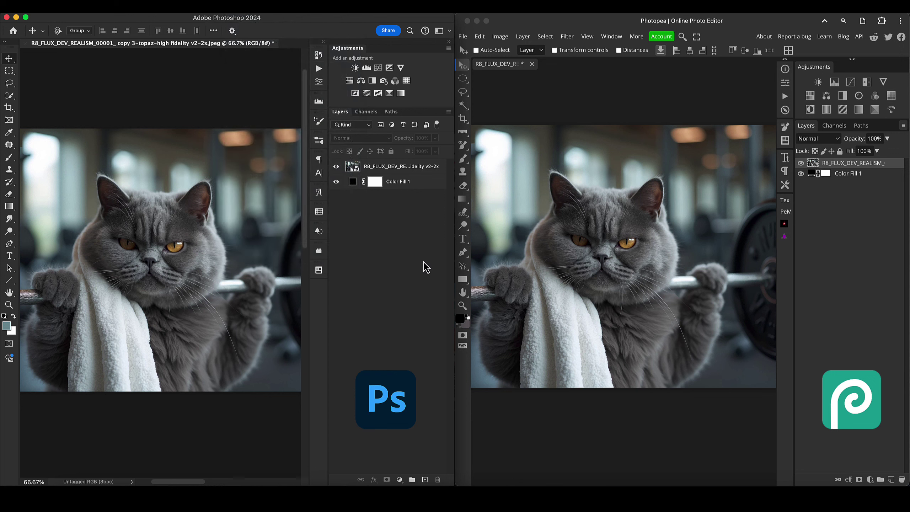
{"action": "left_click", "coordinate": [596, 25]}
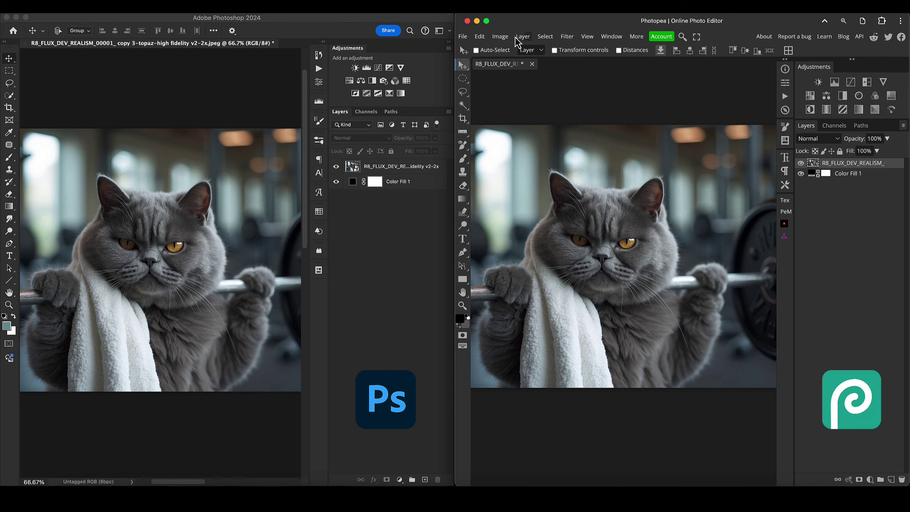
{"action": "left_click", "coordinate": [501, 36]}
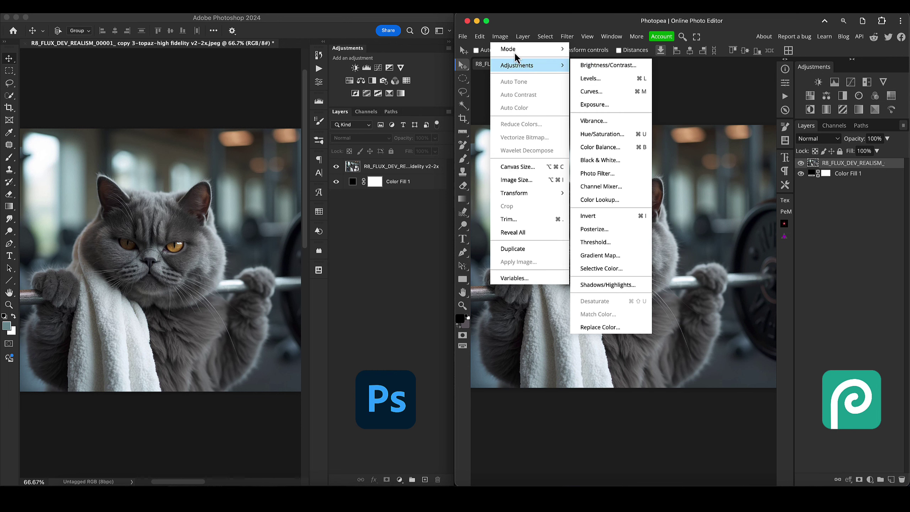
{"action": "left_click", "coordinate": [569, 39]}
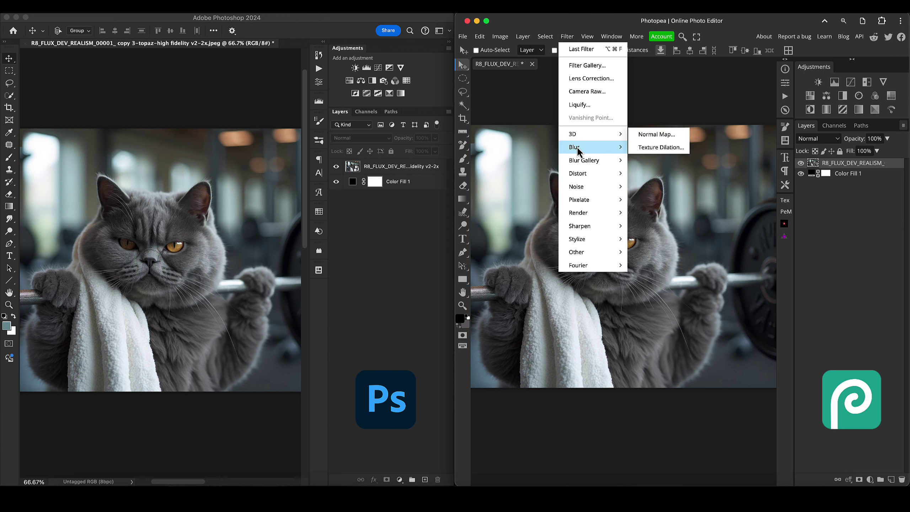
{"action": "mouse_move", "coordinate": [581, 162]}
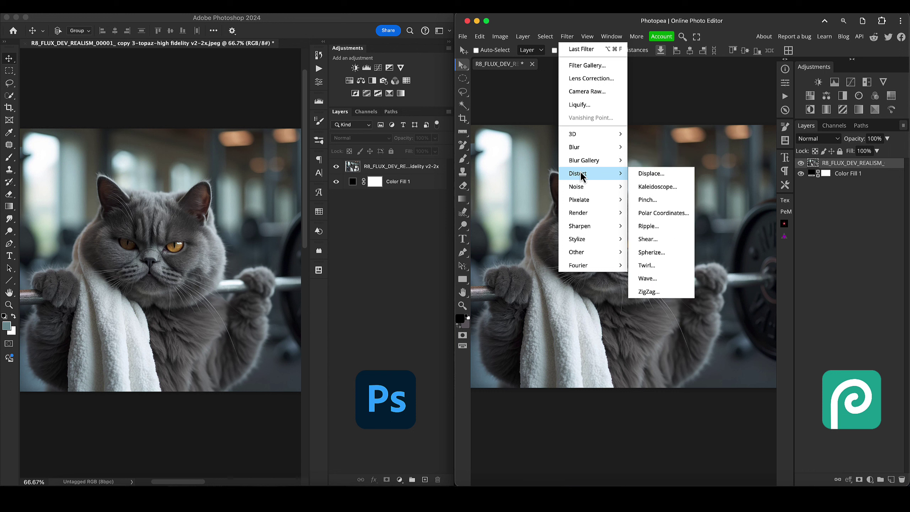
{"action": "mouse_move", "coordinate": [588, 226]}
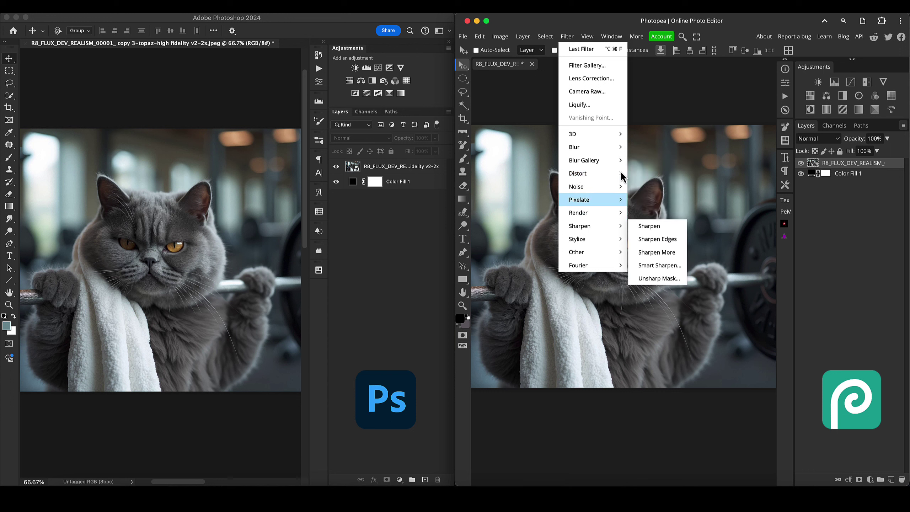
{"action": "left_click", "coordinate": [680, 85]}
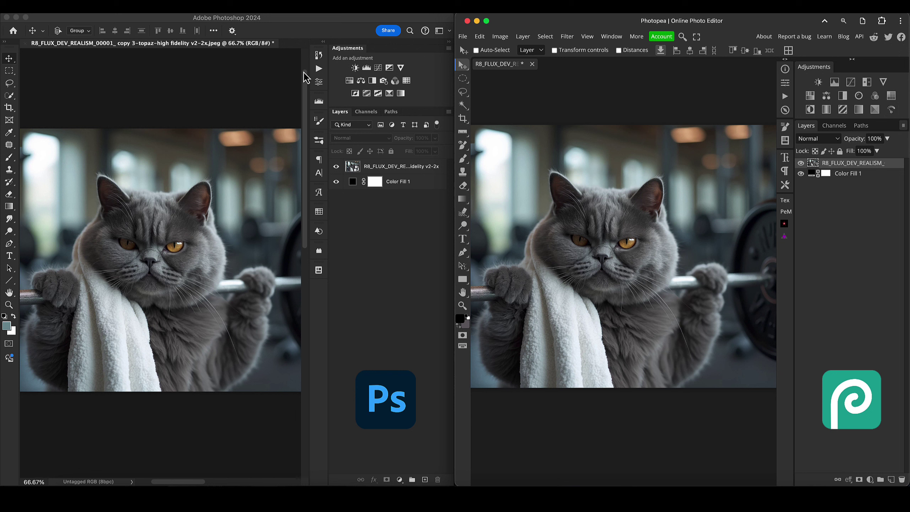
{"action": "left_click", "coordinate": [612, 37]}
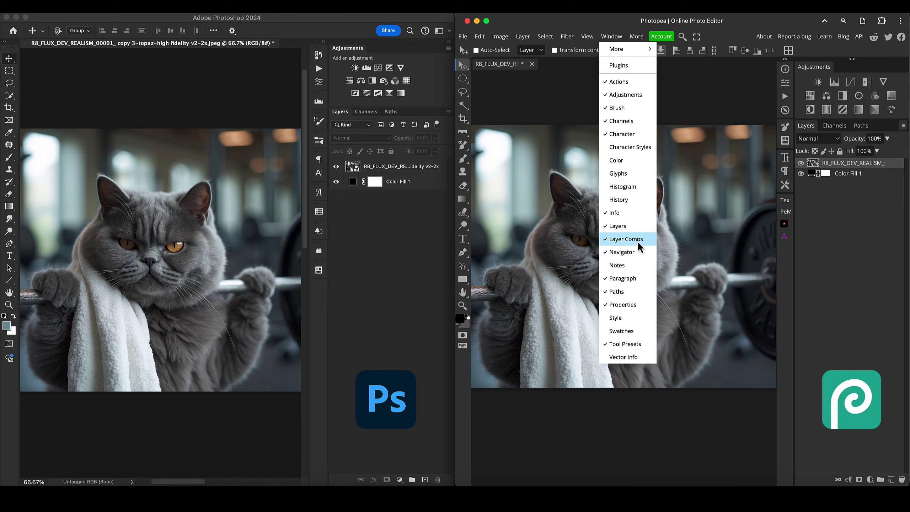
{"action": "left_click", "coordinate": [835, 227]}
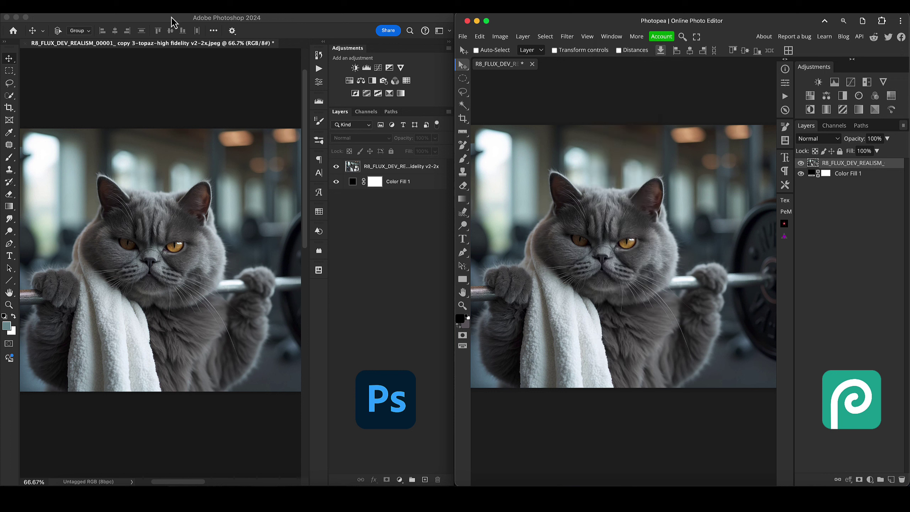
{"action": "left_click", "coordinate": [152, 18]}
{"action": "left_click", "coordinate": [314, 14]}
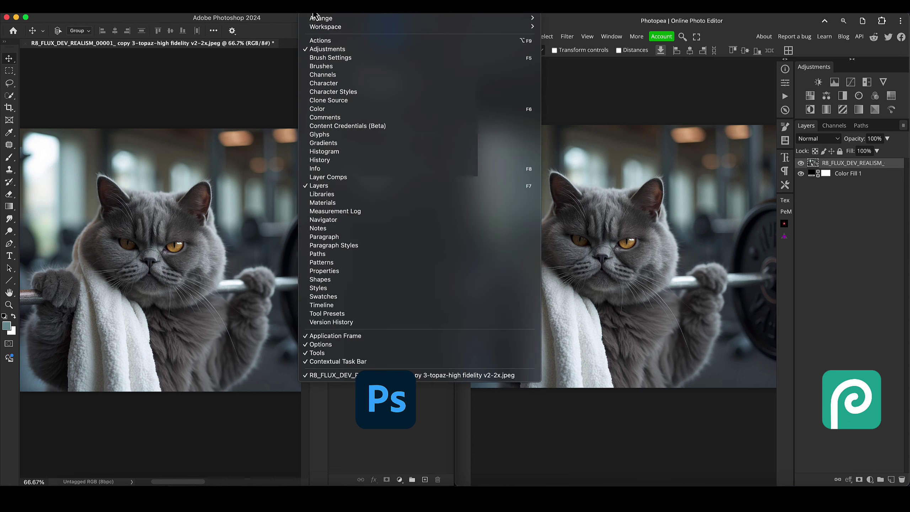
{"action": "left_click", "coordinate": [214, 84]}
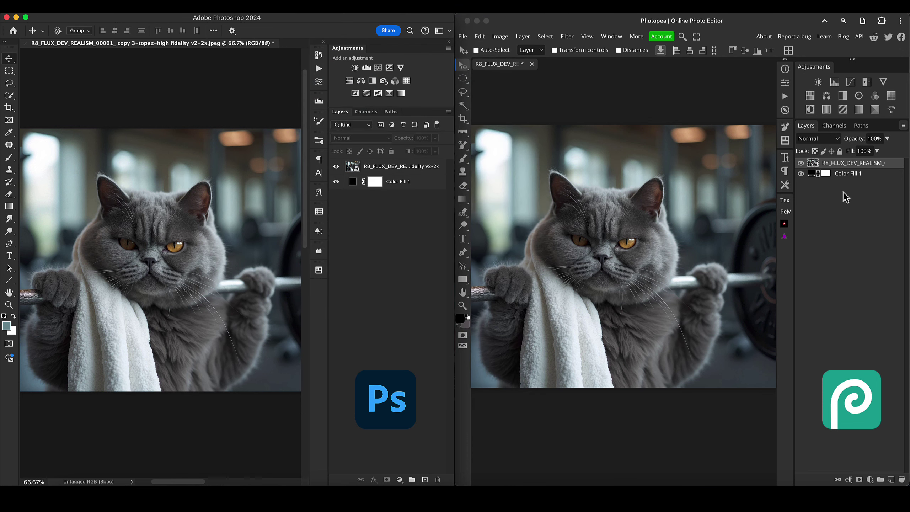
- Add Layer 1 and a masked Group 1 in Photoshop, and a white mask on Photopea's photo layer
{"action": "left_click", "coordinate": [425, 480]}
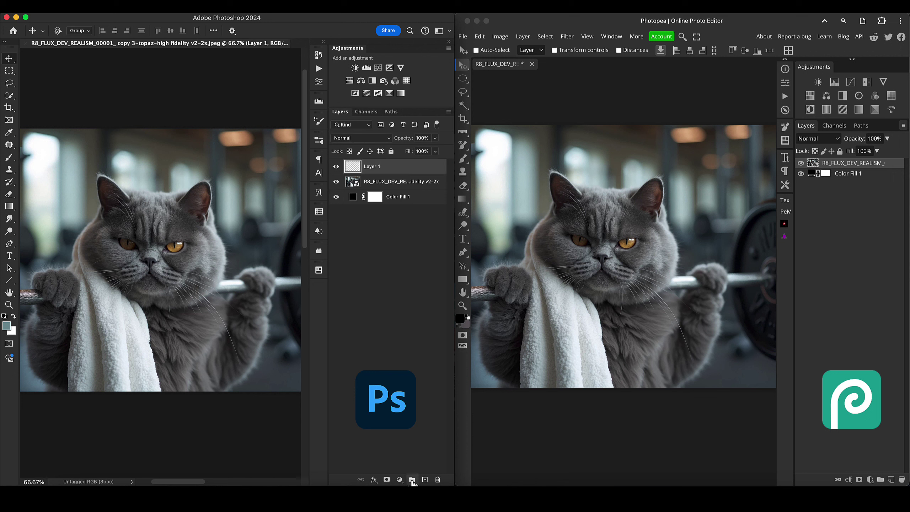
{"action": "left_click", "coordinate": [412, 480]}
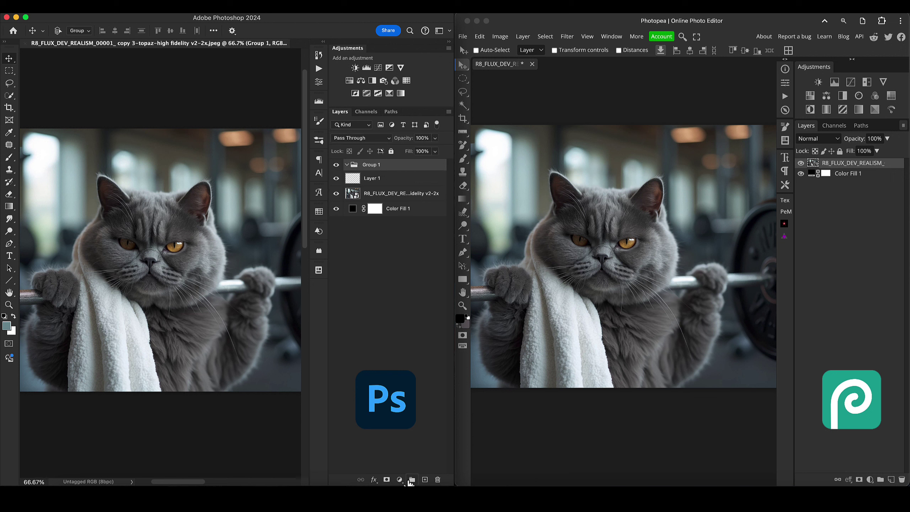
{"action": "left_click", "coordinate": [386, 479]}
{"action": "left_click", "coordinate": [880, 484]}
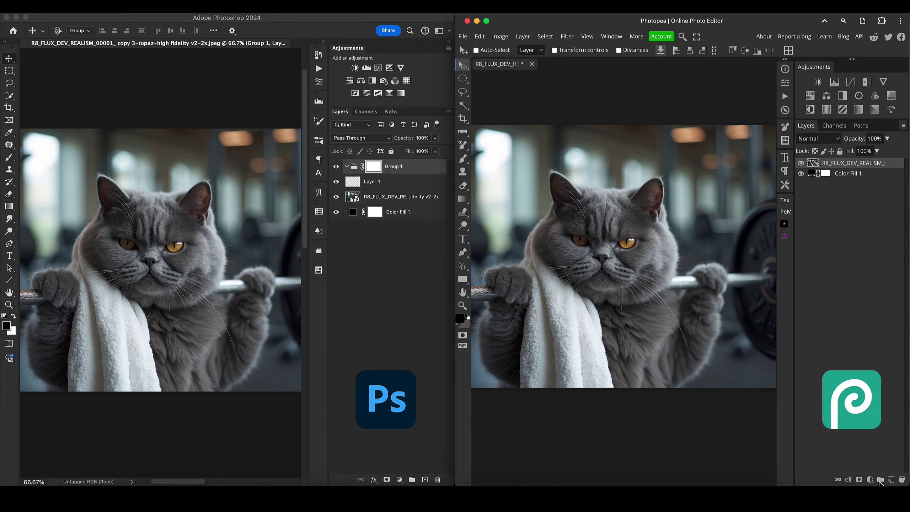
{"action": "left_click", "coordinate": [861, 480]}
- Browse the layer effects and blend-mode menus in both editors, keeping the blend mode on Normal
{"action": "left_click", "coordinate": [849, 480]}
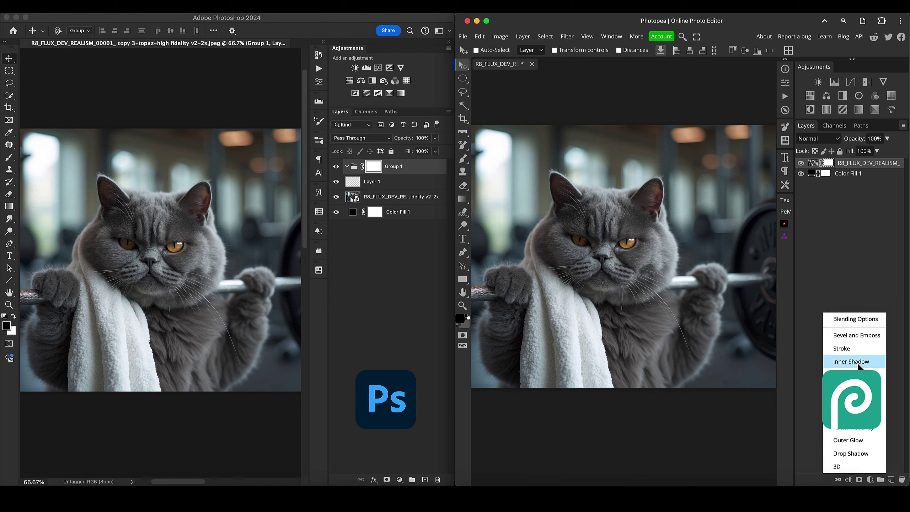
{"action": "left_click", "coordinate": [375, 480]}
{"action": "left_click", "coordinate": [377, 481]}
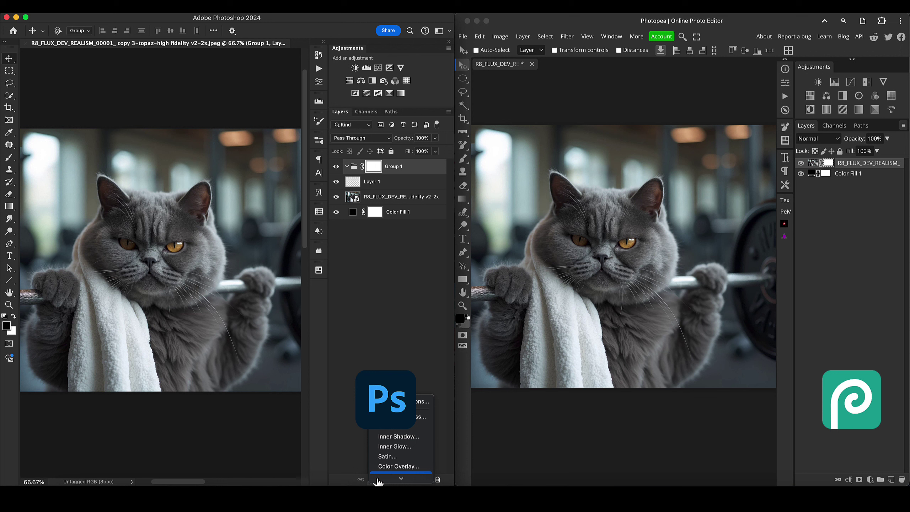
{"action": "left_click", "coordinate": [391, 348]}
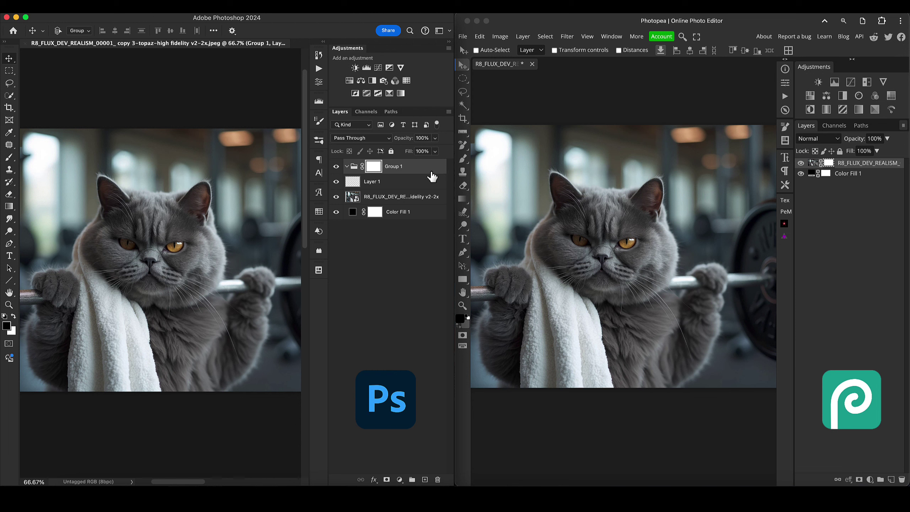
{"action": "left_click", "coordinate": [367, 139]}
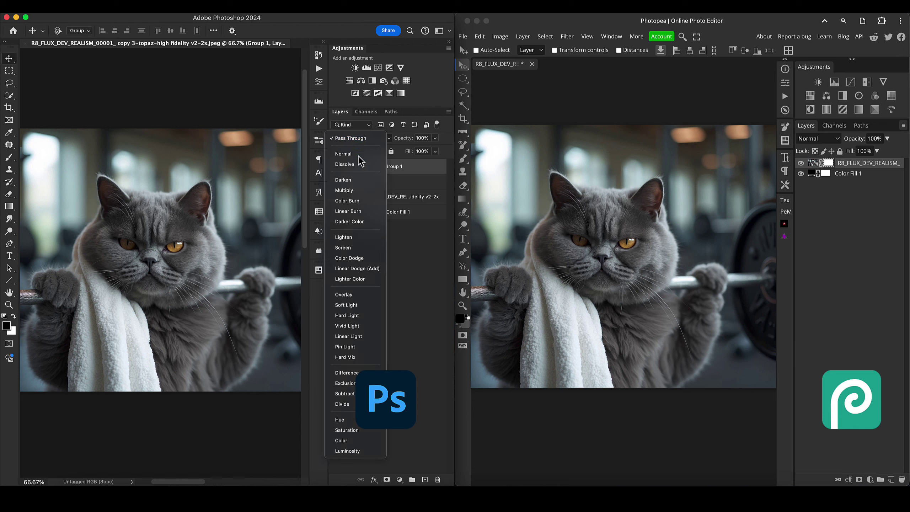
{"action": "left_click", "coordinate": [819, 141]}
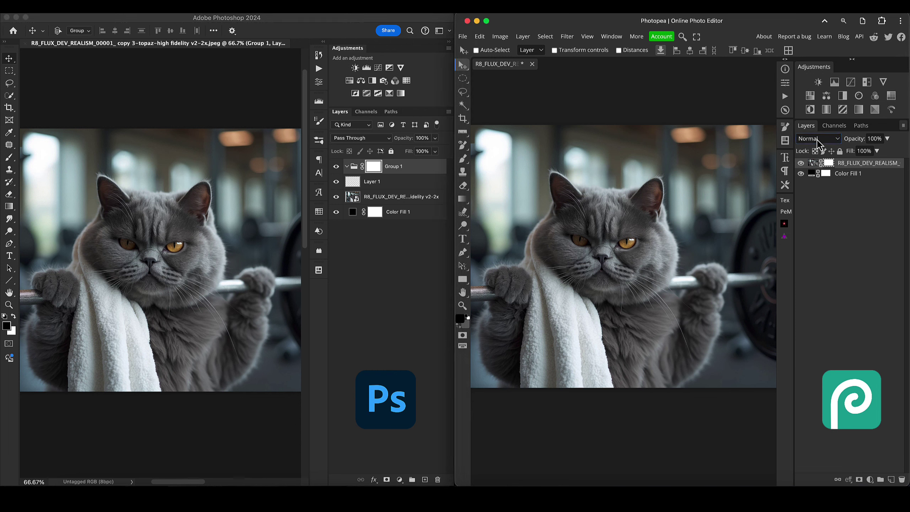
{"action": "left_click", "coordinate": [819, 141]}
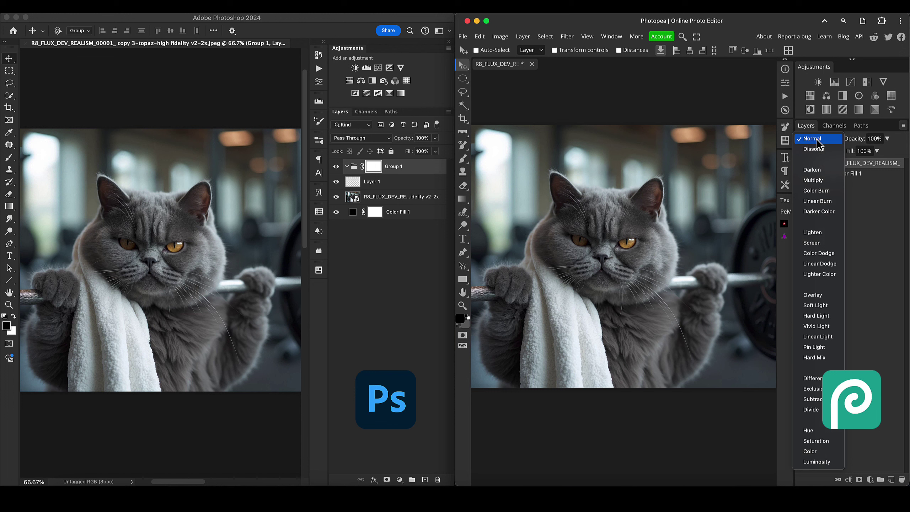
{"action": "left_click", "coordinate": [871, 204]}
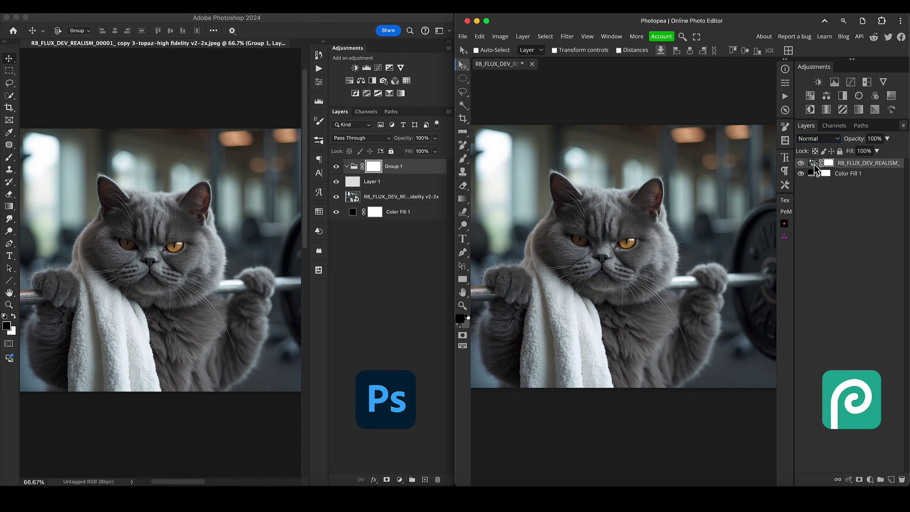
{"action": "left_click", "coordinate": [356, 172]}
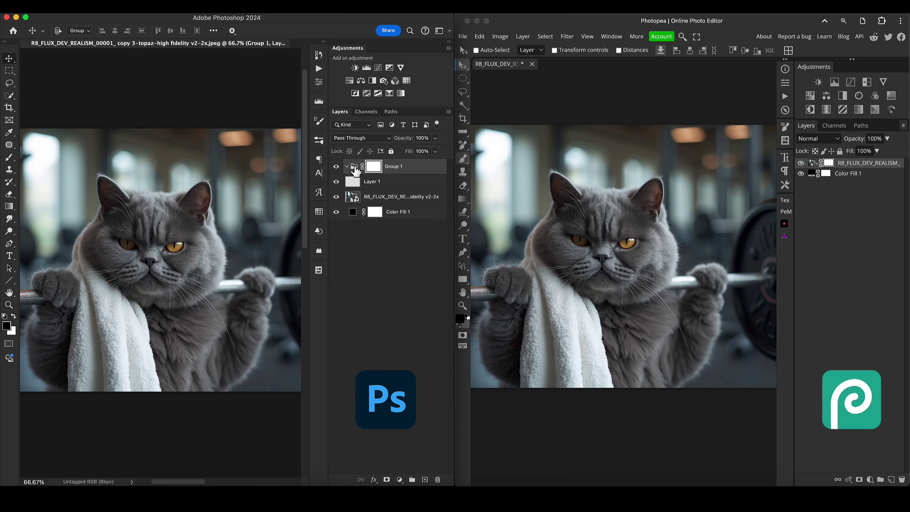
- Undo Group 1 and its mask, then add a Curves 1 layer clipped to the gym-cat photo
{"action": "key", "text": "ctrl+z"}
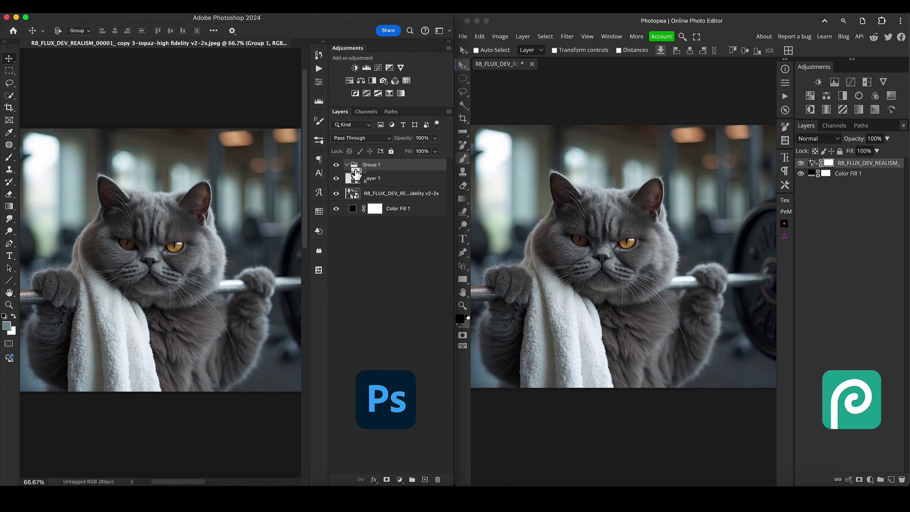
{"action": "key", "text": "ctrl+z"}
{"action": "key", "text": "ctrl+z"}
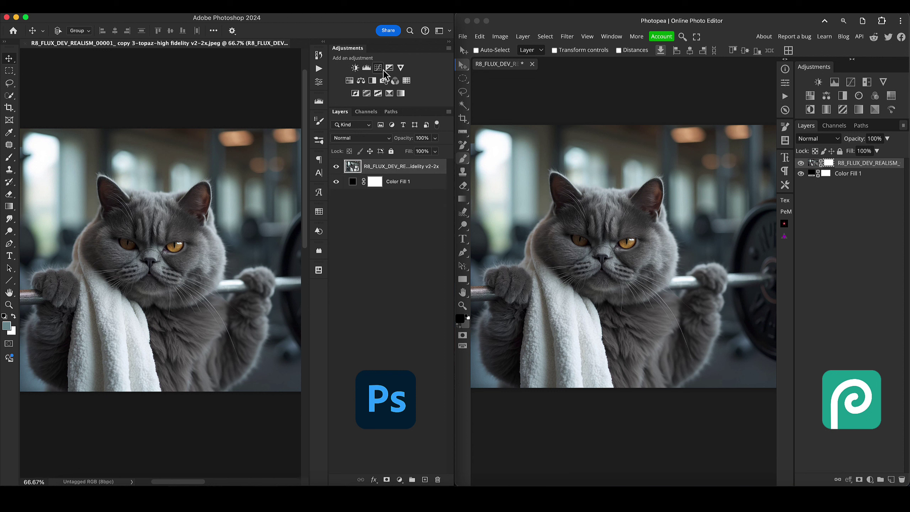
{"action": "left_click", "coordinate": [379, 68]}
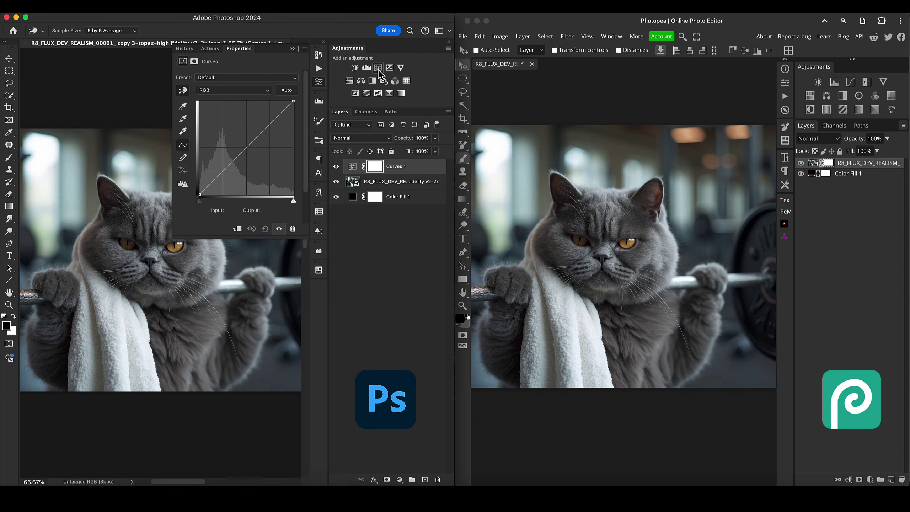
{"action": "left_click", "coordinate": [352, 171], "text": "alt"}
{"action": "left_click_drag", "start_coordinate": [354, 175], "coordinate": [351, 173]}
{"action": "left_click", "coordinate": [352, 174], "text": "alt"}
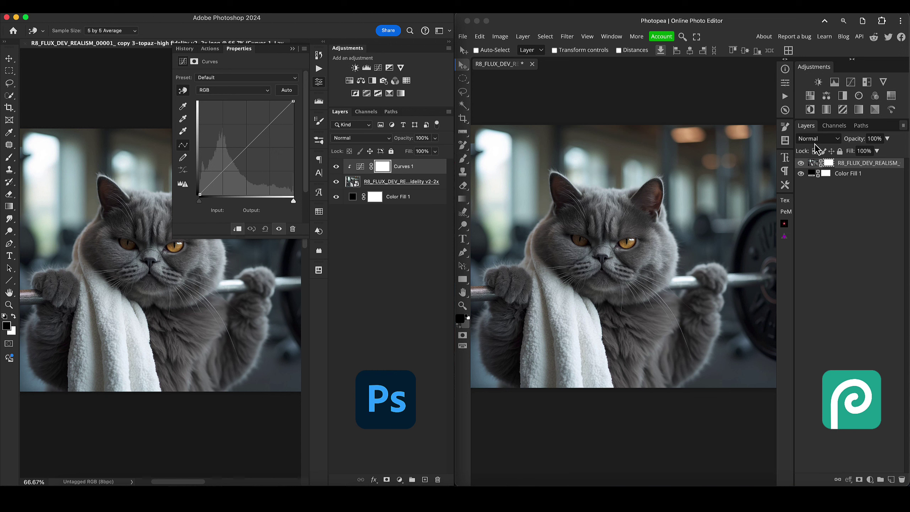
- Add a Curves 1 adjustment layer above the cat photo in Photopea and select it
{"action": "left_click", "coordinate": [852, 83]}
{"action": "left_click", "coordinate": [851, 82]}
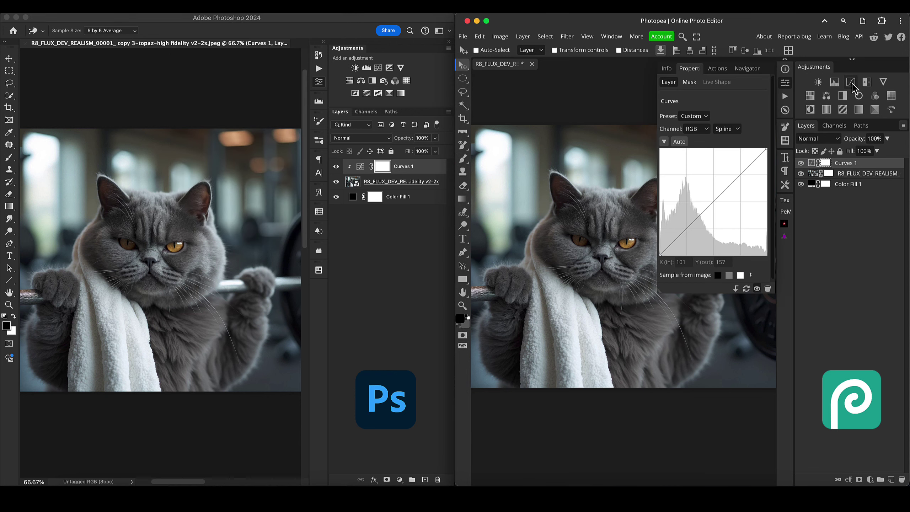
{"action": "left_click", "coordinate": [812, 164]}
- Toggle the clipping mask on Curves 1 and the photo layer, ending unclipped, and close the Curves settings
{"action": "left_click", "coordinate": [813, 168], "text": "alt"}
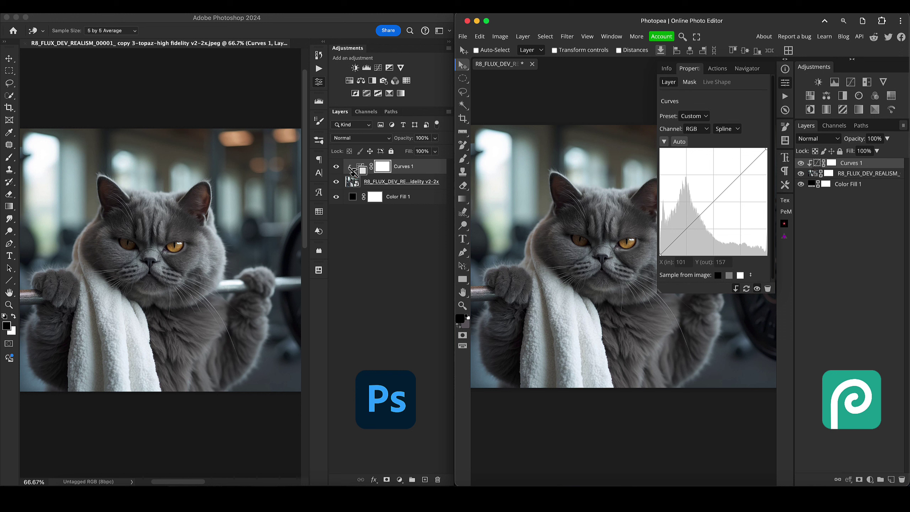
{"action": "left_click", "coordinate": [817, 167], "text": "alt"}
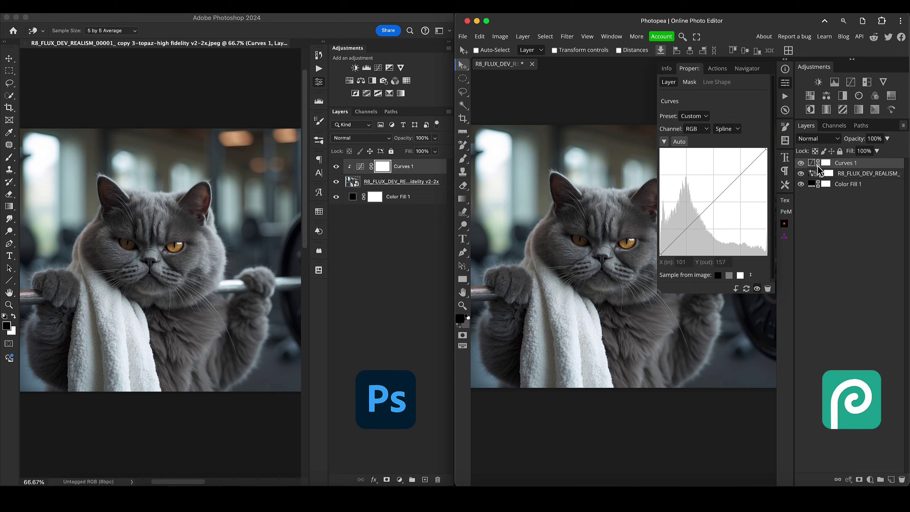
{"action": "left_click", "coordinate": [814, 172], "text": "alt"}
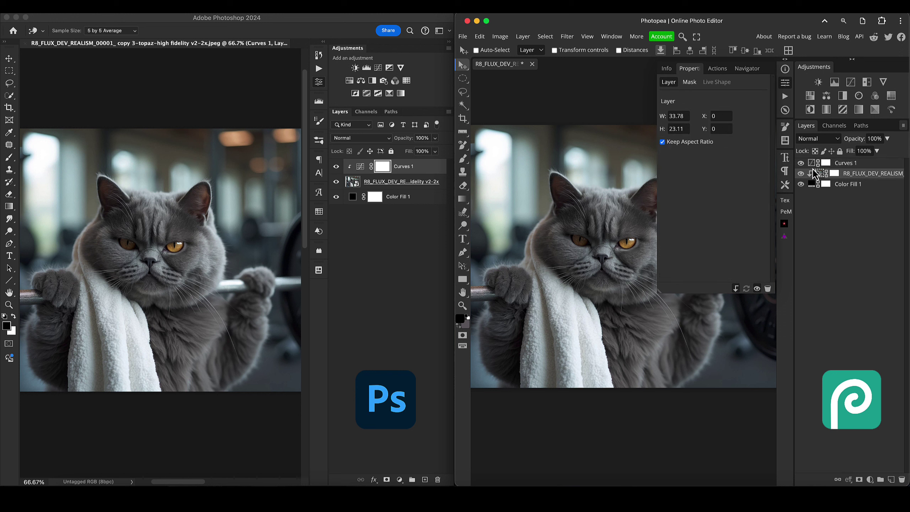
{"action": "left_click", "coordinate": [813, 168], "text": "alt"}
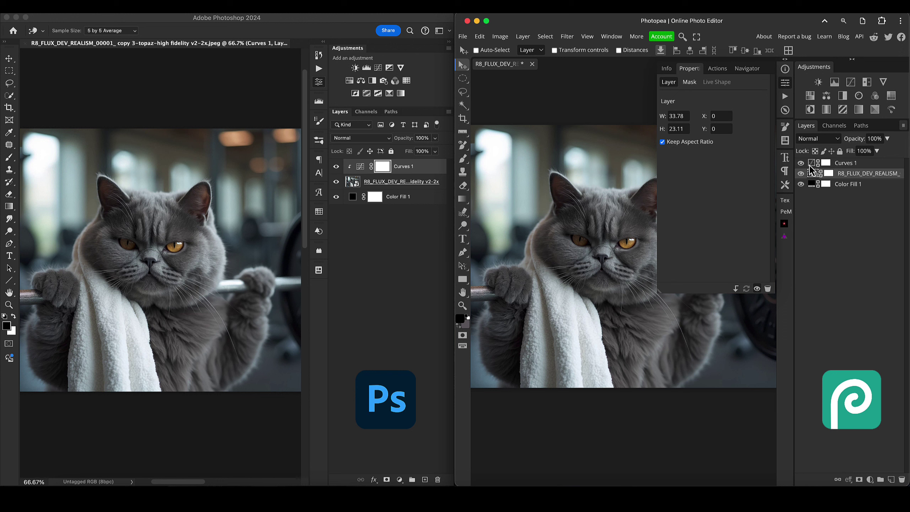
{"action": "left_click", "coordinate": [812, 165]}
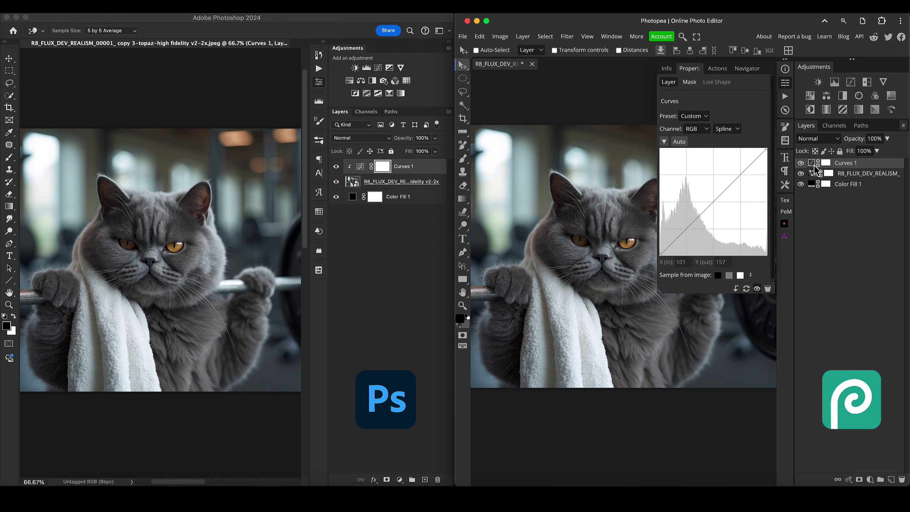
{"action": "left_click", "coordinate": [816, 168], "text": "alt"}
{"action": "left_click", "coordinate": [818, 168], "text": "alt"}
{"action": "left_click", "coordinate": [785, 82]}
{"action": "double_click", "coordinate": [386, 173]}
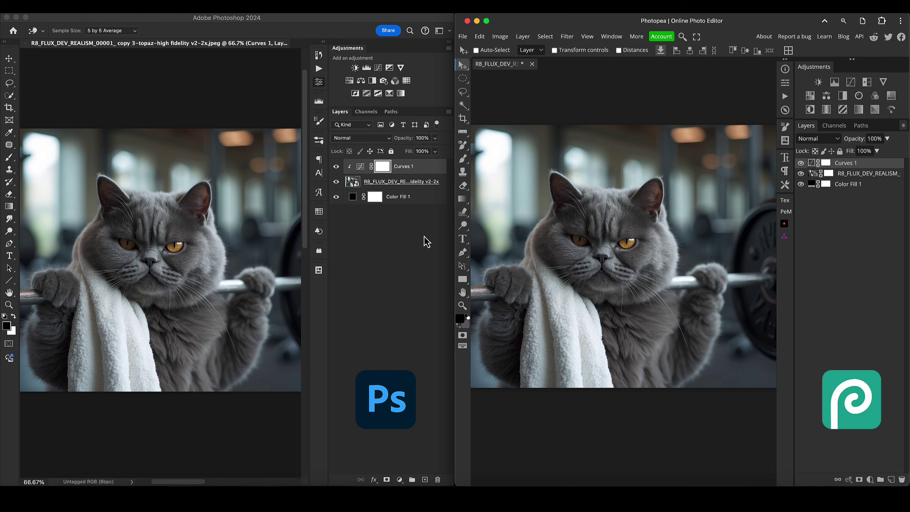
{"action": "left_click", "coordinate": [319, 82]}
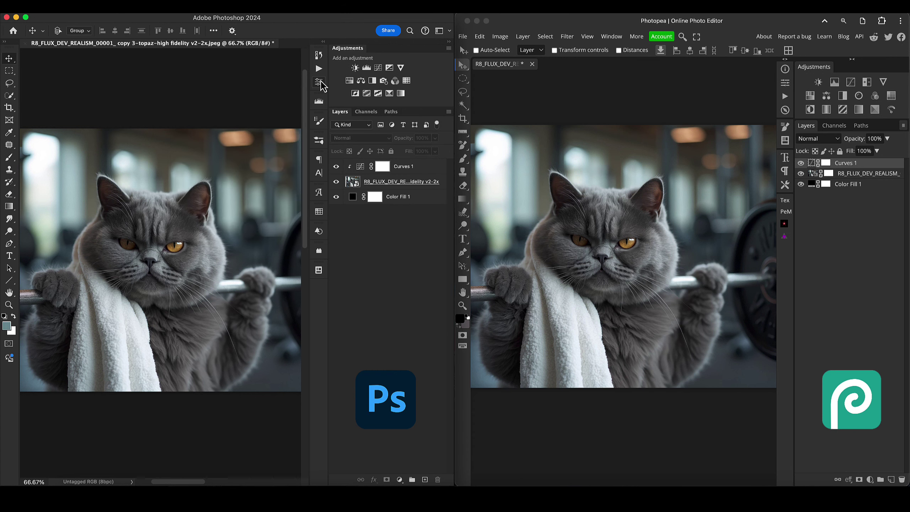